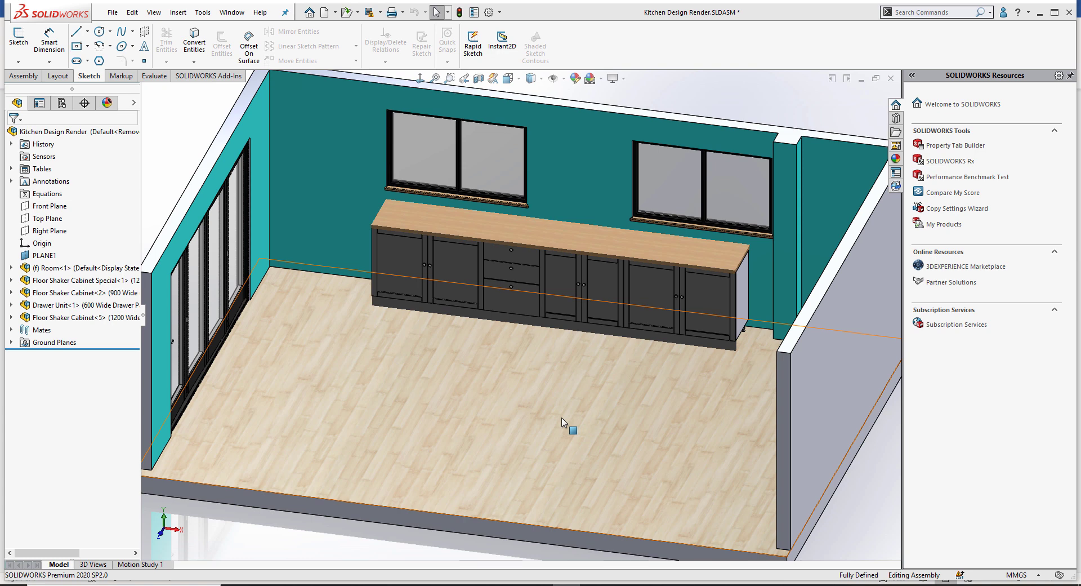
- Display the Bill of Materials2 table over the kitchen assembly, listing its 13 parts
{"action": "left_click", "coordinate": [10, 169]}
{"action": "right_click", "coordinate": [67, 181]}
{"action": "left_click", "coordinate": [91, 212]}
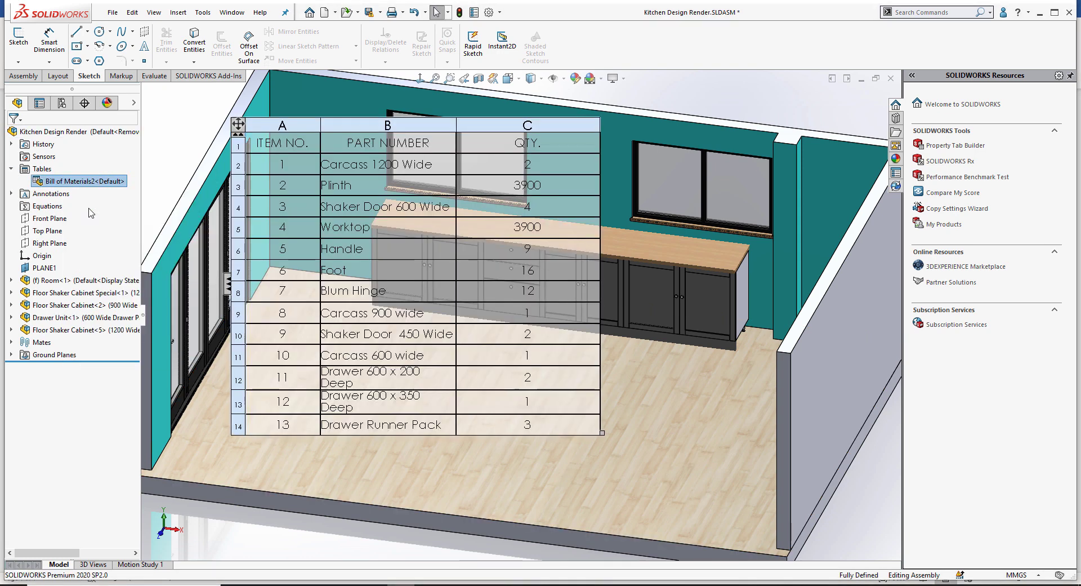
{"action": "left_click", "coordinate": [239, 133]}
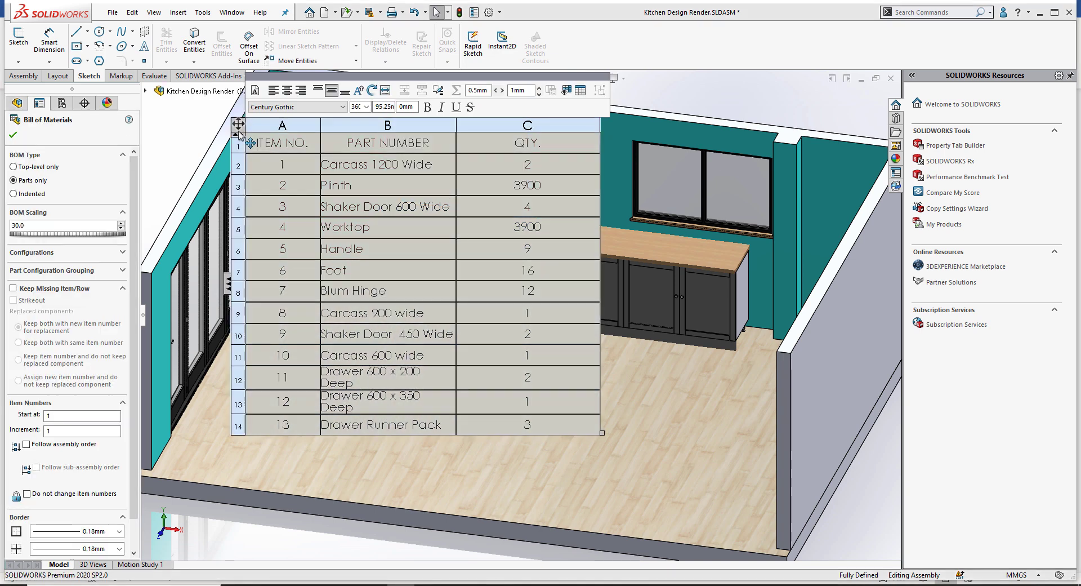
{"action": "key", "text": "Escape"}
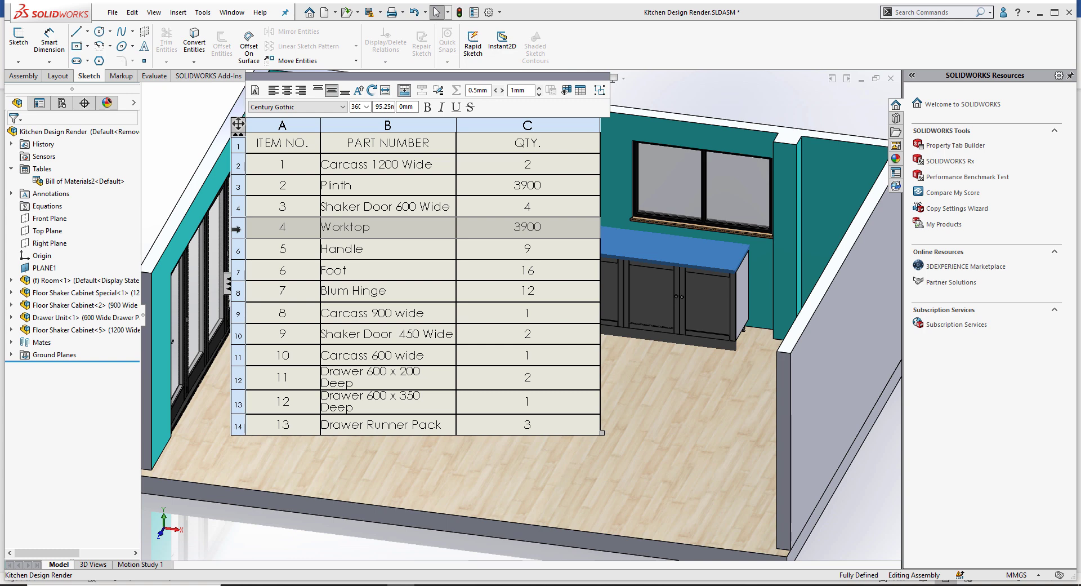
- Hide the Bill of Materials2 table
{"action": "left_click", "coordinate": [190, 160]}
{"action": "right_click", "coordinate": [82, 182]}
{"action": "left_click", "coordinate": [119, 204]}
- Open the Plinth part from the cabinet plinths in its own window
{"action": "left_click", "coordinate": [417, 309]}
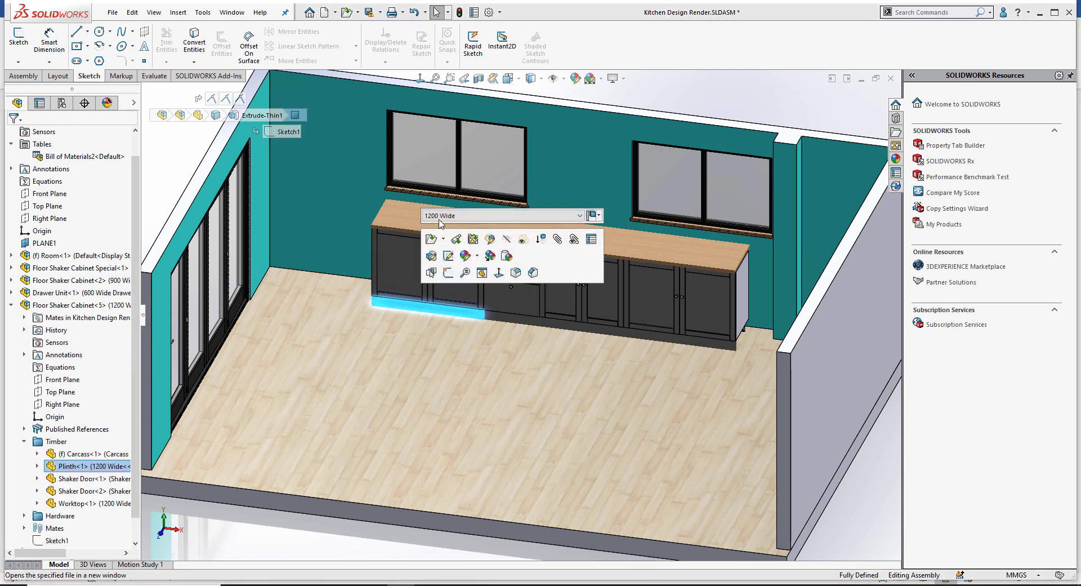
{"action": "left_click", "coordinate": [510, 319]}
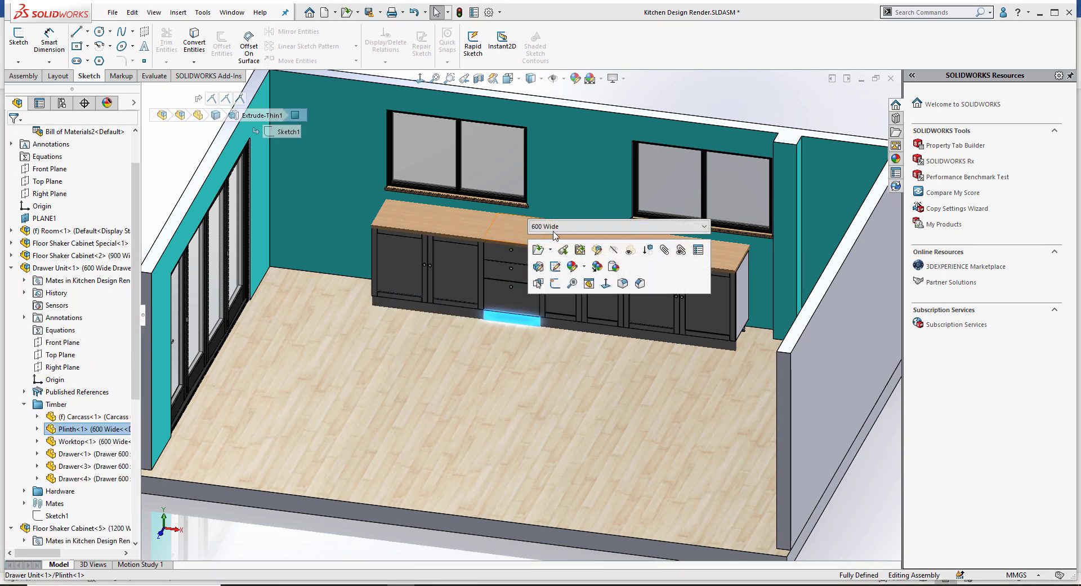
{"action": "left_click", "coordinate": [572, 327]}
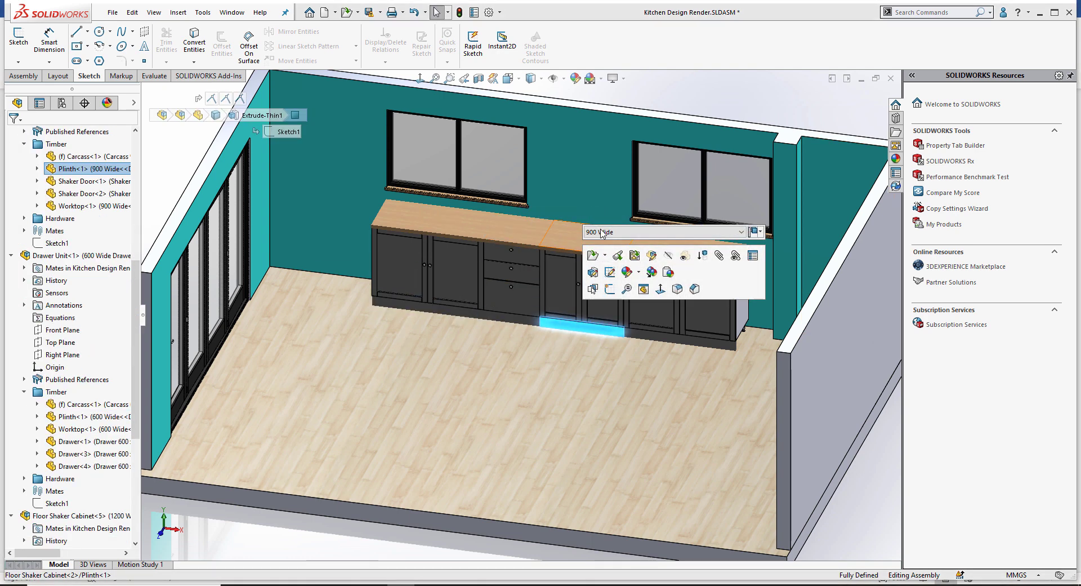
{"action": "left_click", "coordinate": [636, 339]}
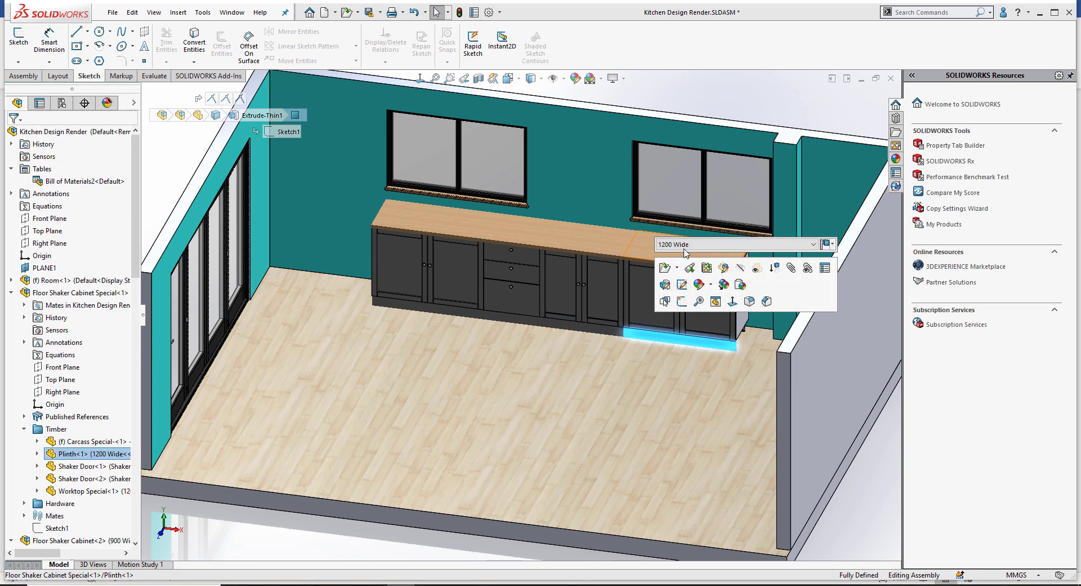
{"action": "left_click", "coordinate": [666, 267]}
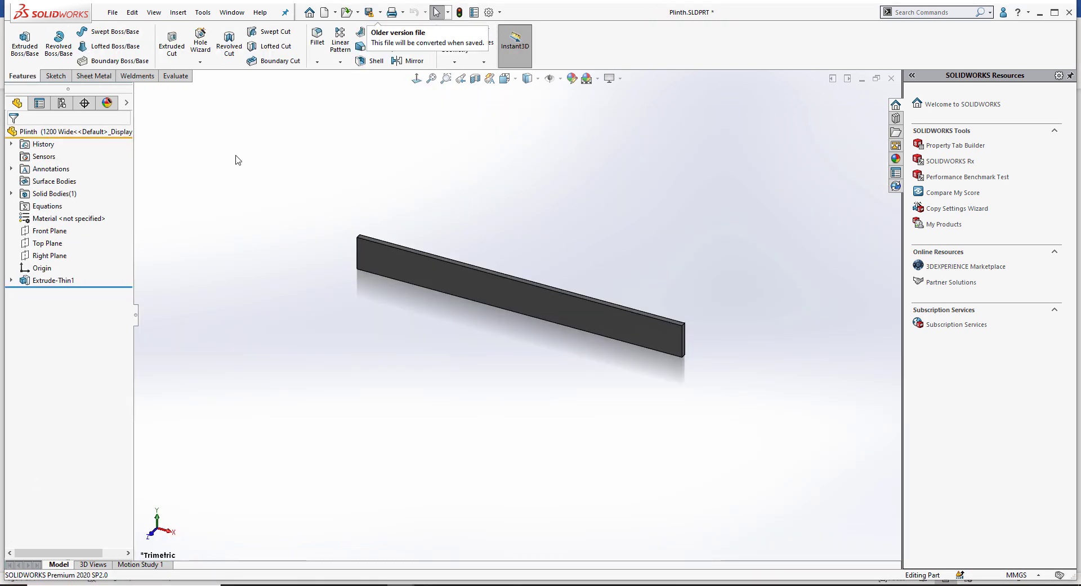
{"action": "left_click", "coordinate": [62, 103]}
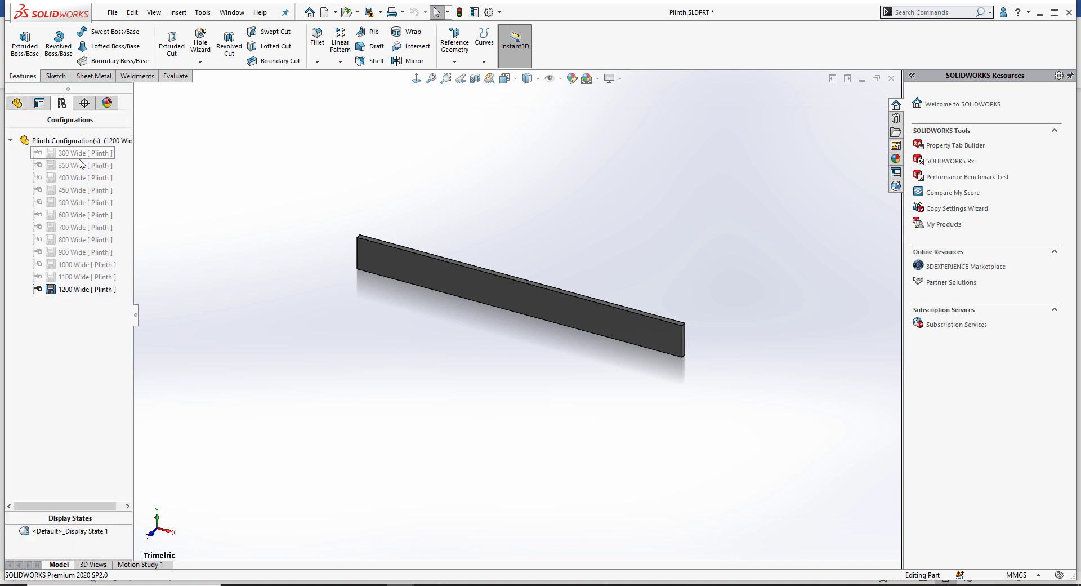
{"action": "double_click", "coordinate": [72, 276]}
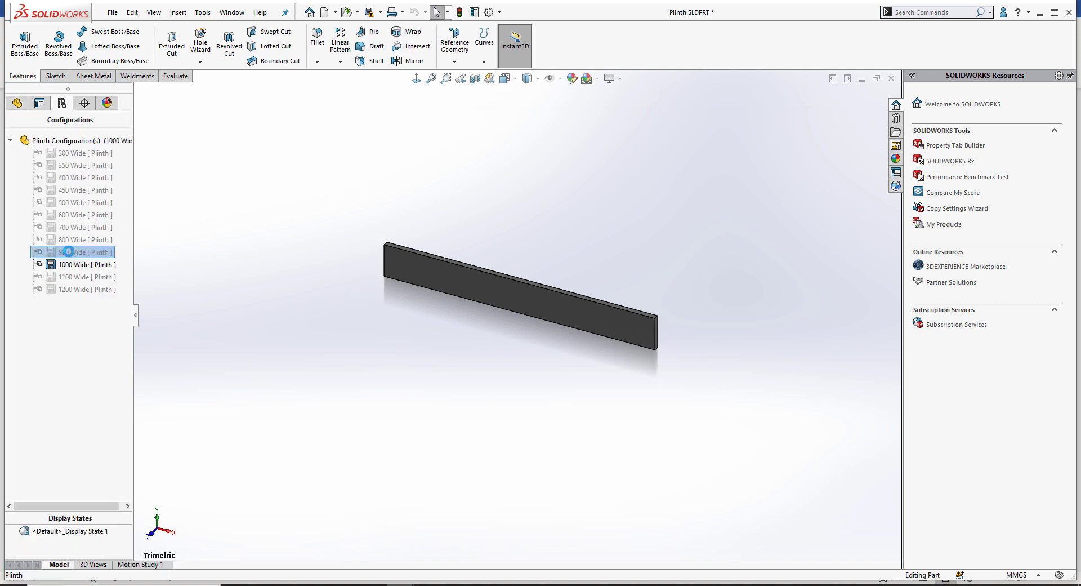
{"action": "double_click", "coordinate": [73, 289]}
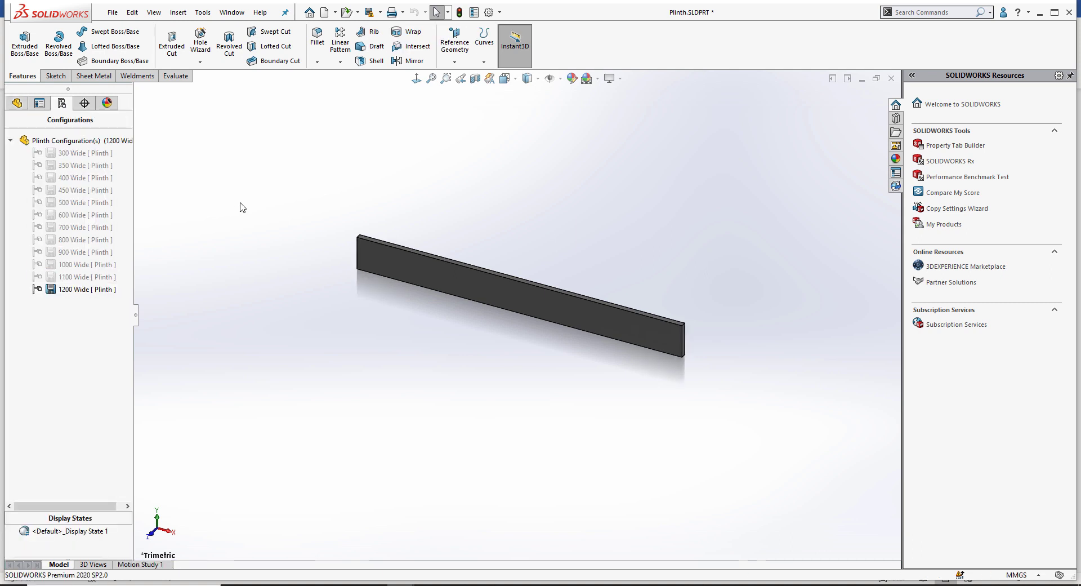
{"action": "left_click", "coordinate": [474, 12]}
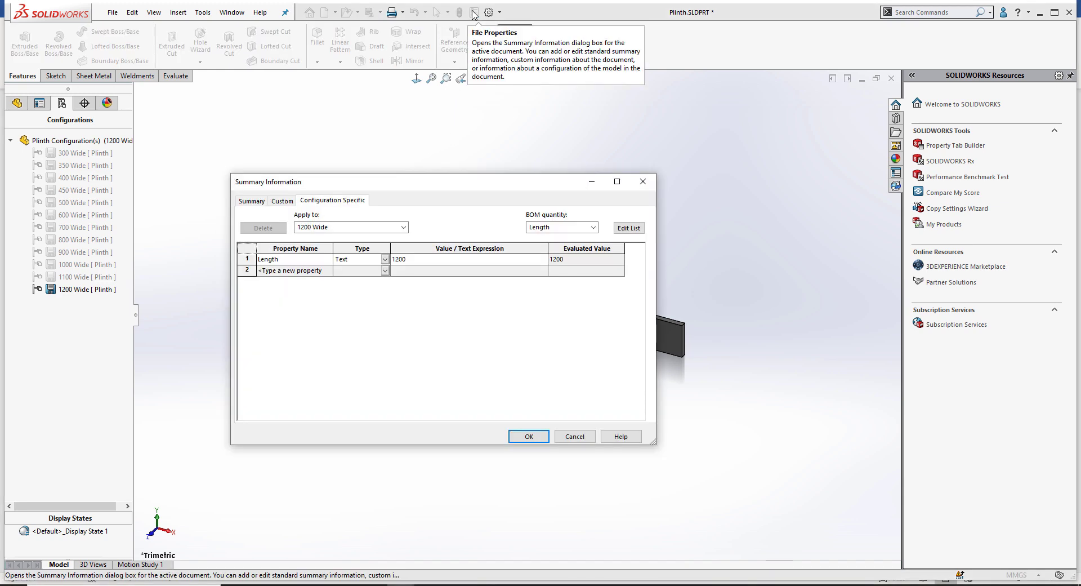
{"action": "left_click", "coordinate": [403, 228]}
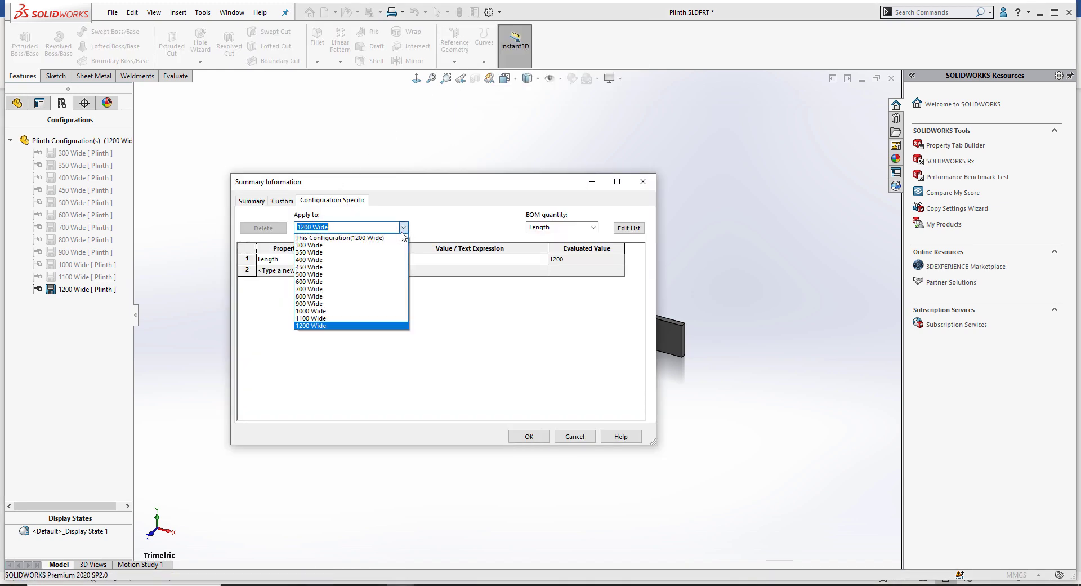
{"action": "left_click", "coordinate": [365, 319]}
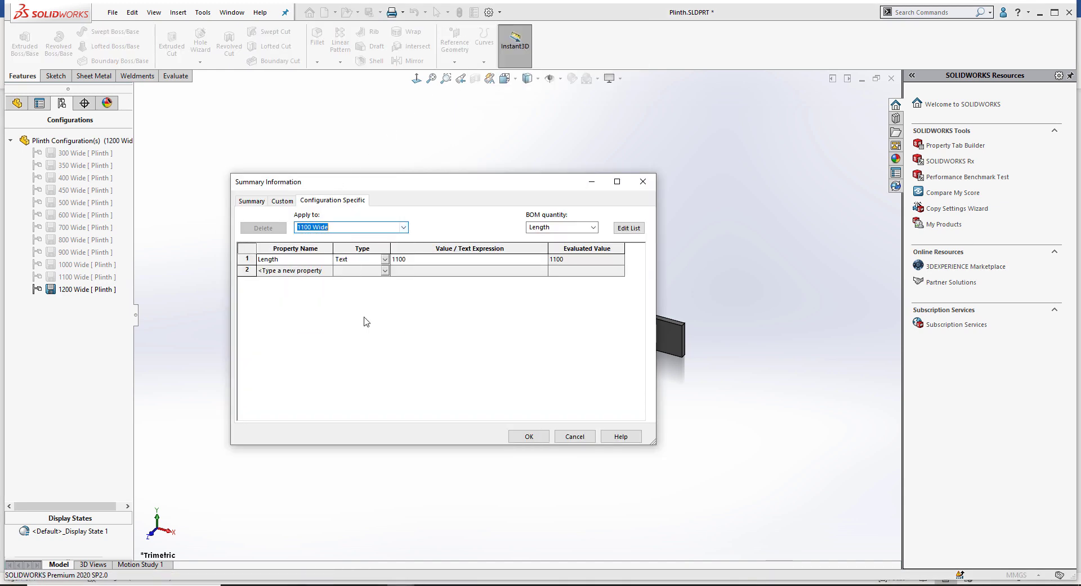
{"action": "left_click", "coordinate": [403, 227]}
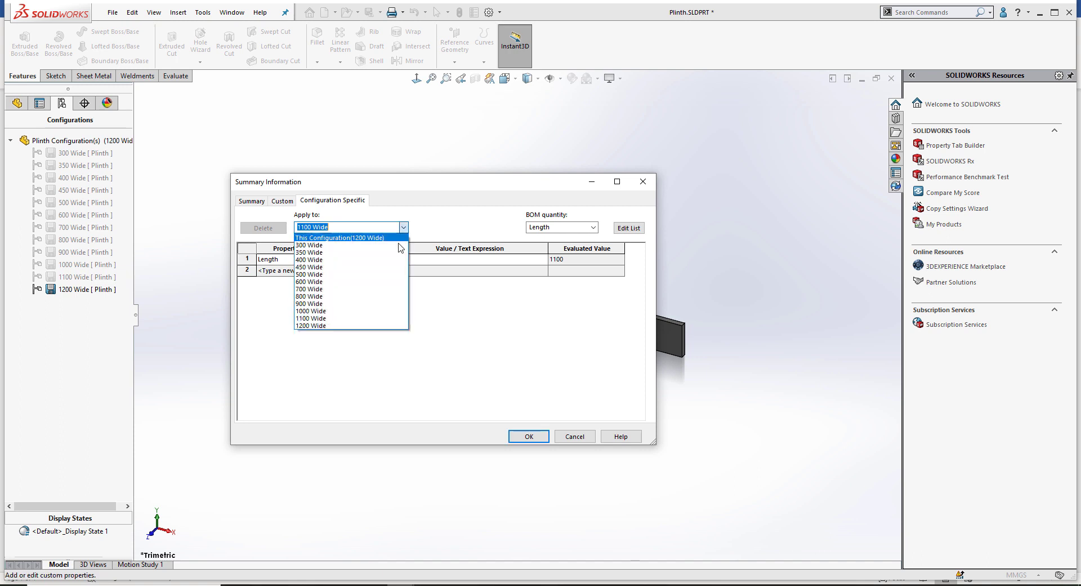
{"action": "left_click", "coordinate": [369, 325]}
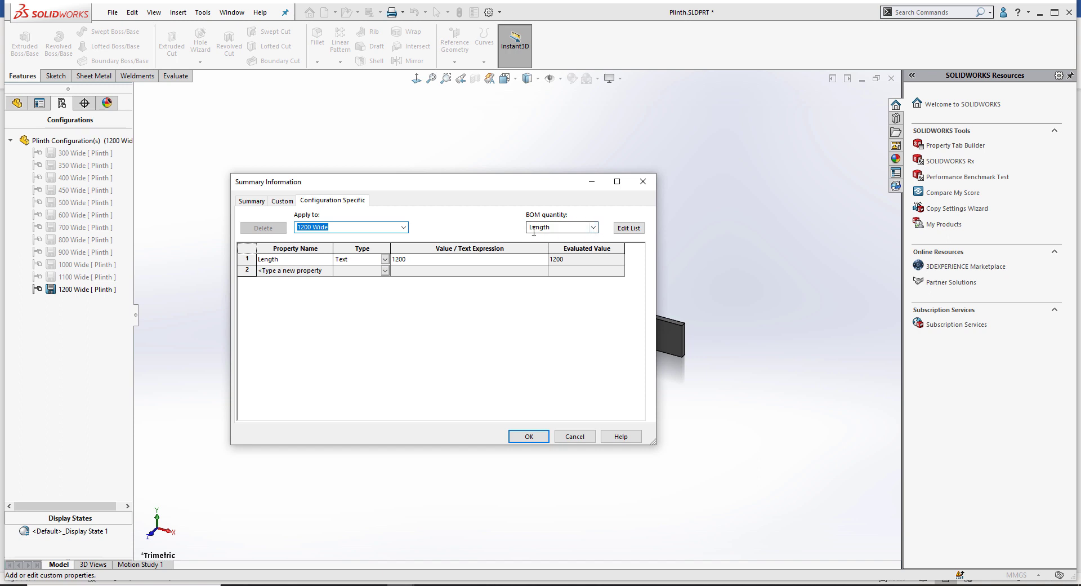
{"action": "left_click", "coordinate": [593, 227]}
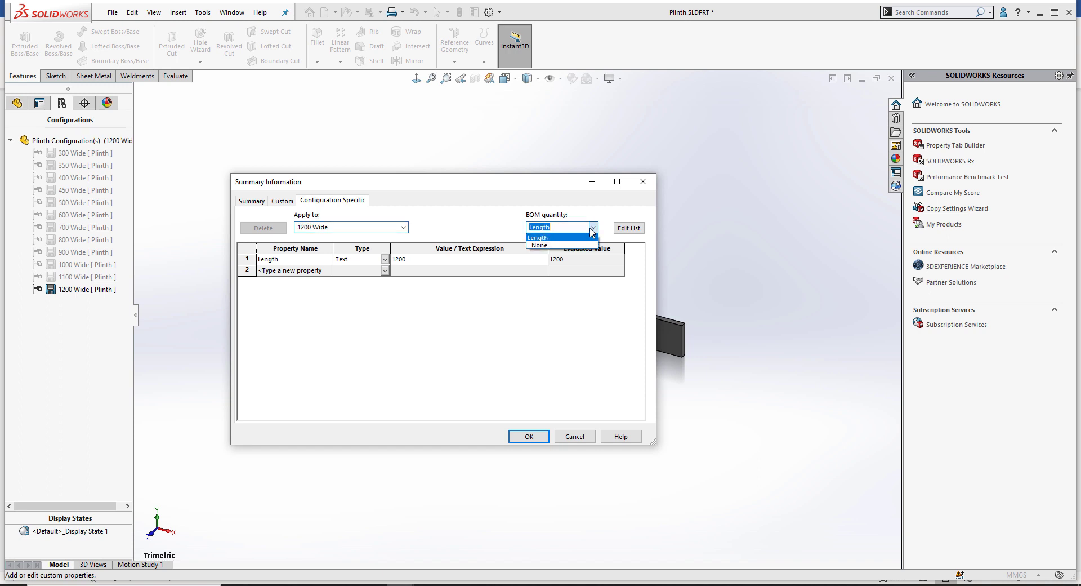
{"action": "left_click", "coordinate": [555, 238]}
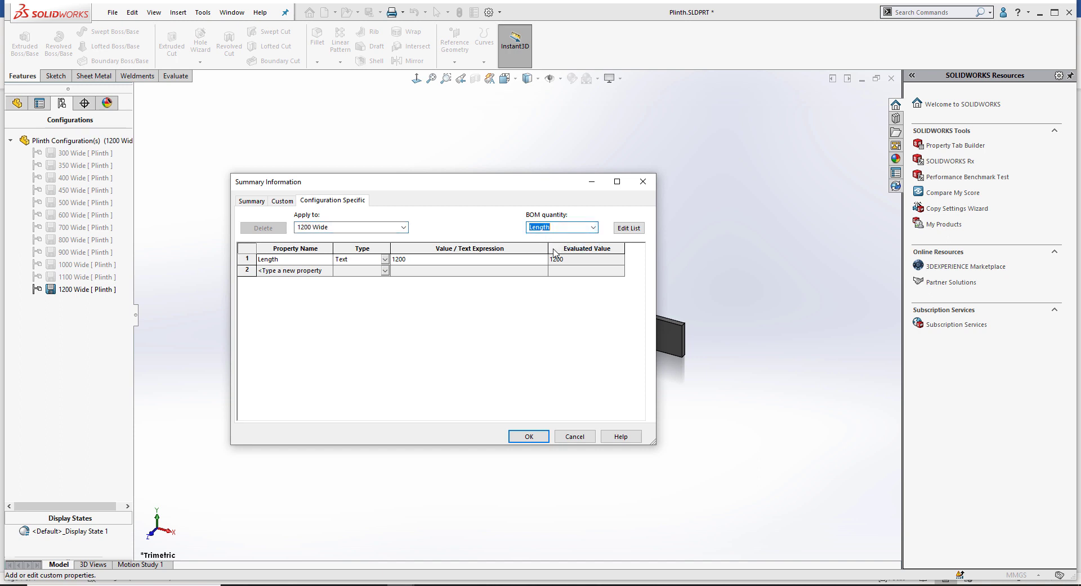
{"action": "left_click", "coordinate": [529, 435]}
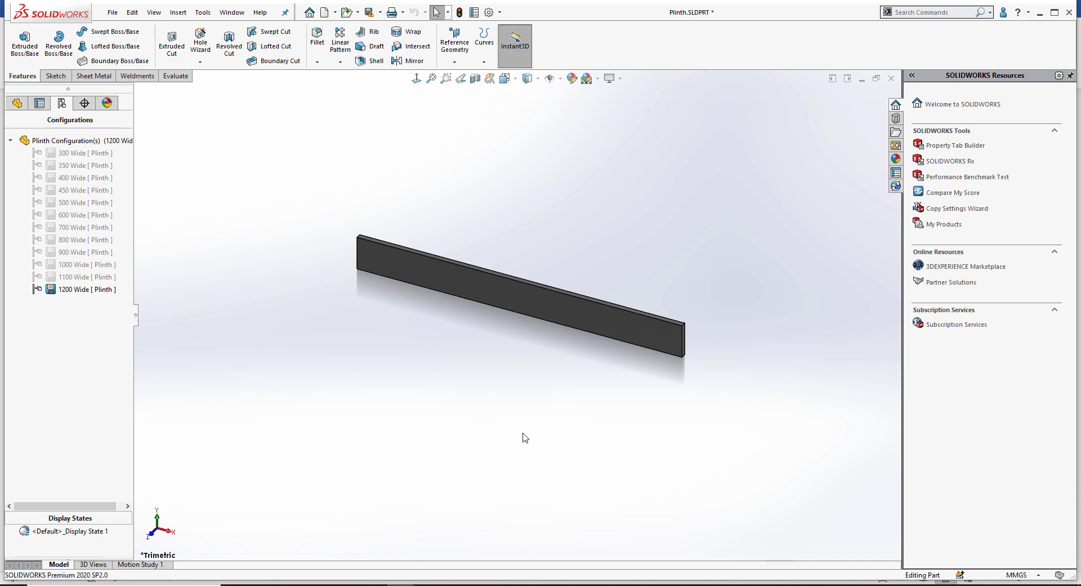
- Confirm the 1200 Wide configuration's BOM part number is the user-specified name Plinth
{"action": "right_click", "coordinate": [93, 297]}
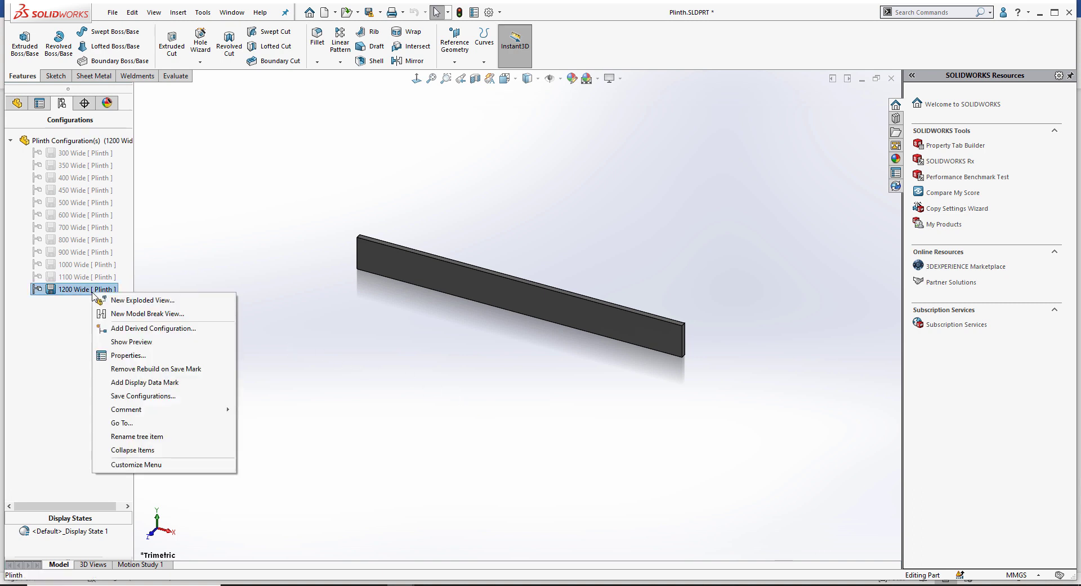
{"action": "left_click", "coordinate": [126, 356]}
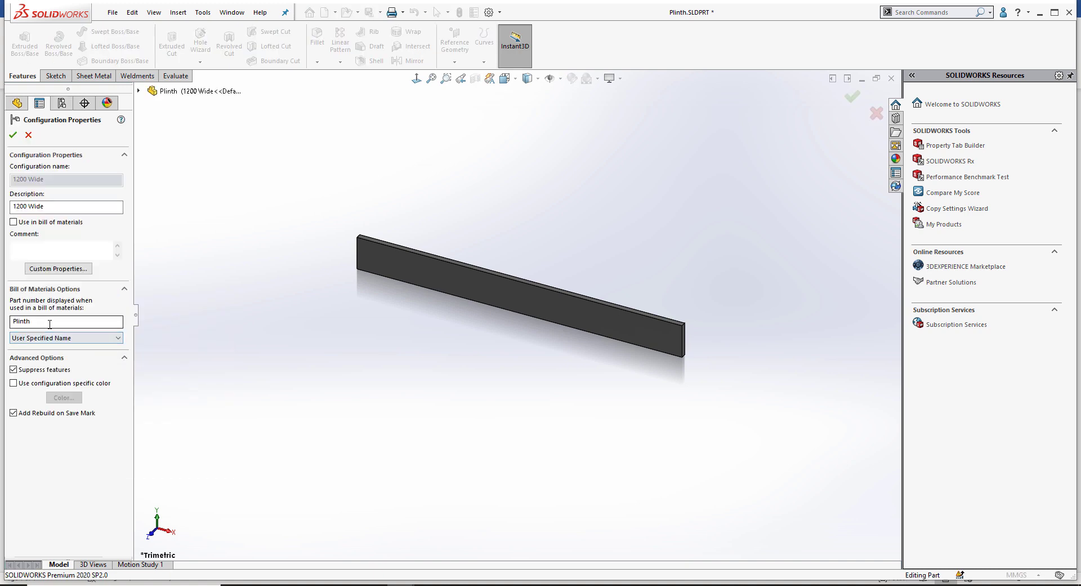
{"action": "left_click_drag", "start_coordinate": [32, 321], "coordinate": [1, 320]}
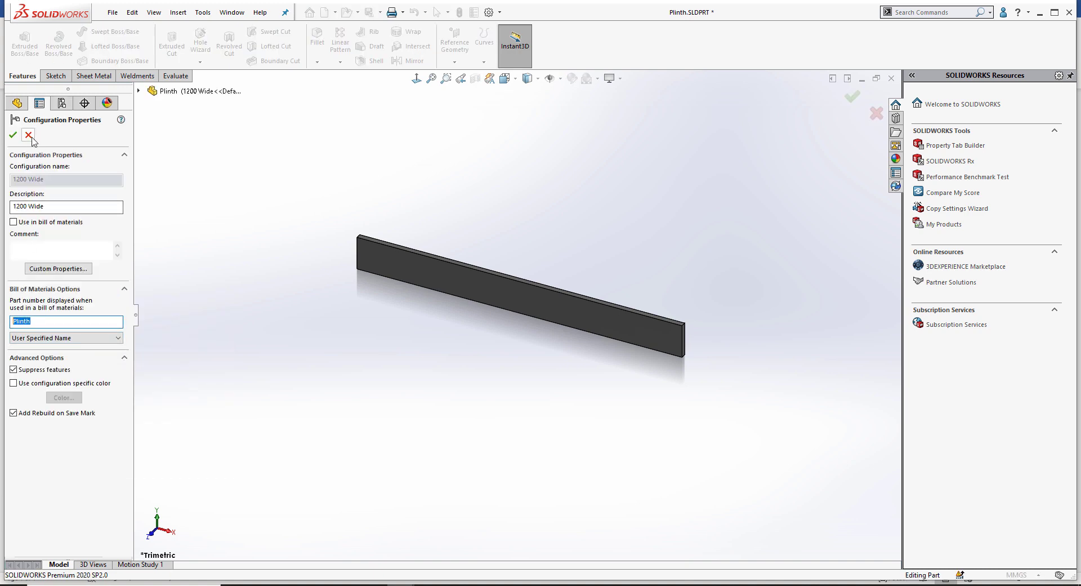
{"action": "left_click", "coordinate": [13, 135]}
- Confirm the 1100 Wide configuration's BOM name is Plinth, then return to the kitchen assembly
{"action": "right_click", "coordinate": [62, 276]}
{"action": "left_click", "coordinate": [89, 336]}
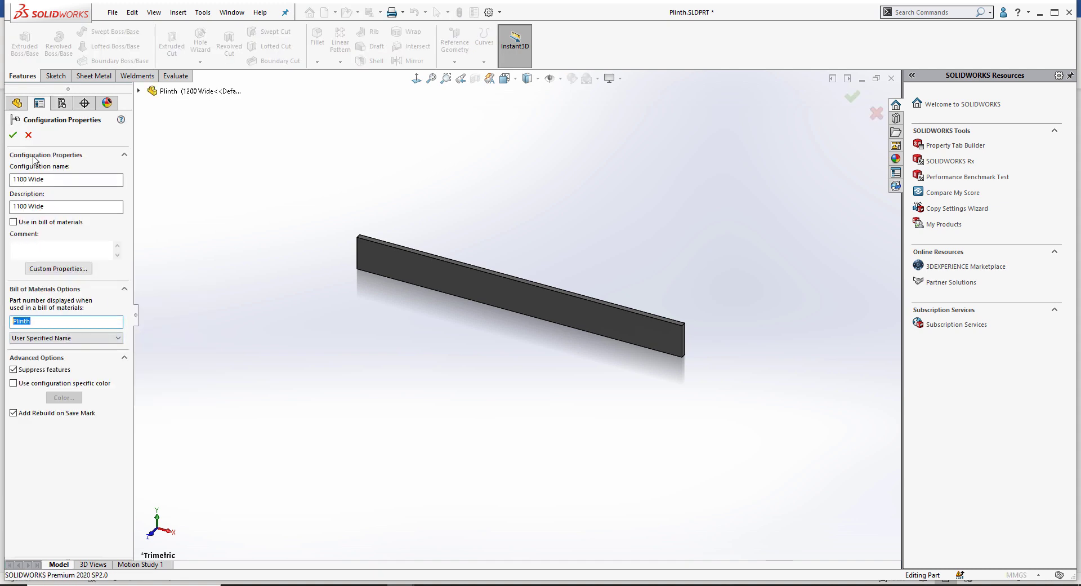
{"action": "left_click", "coordinate": [29, 135]}
{"action": "left_click", "coordinate": [280, 274]}
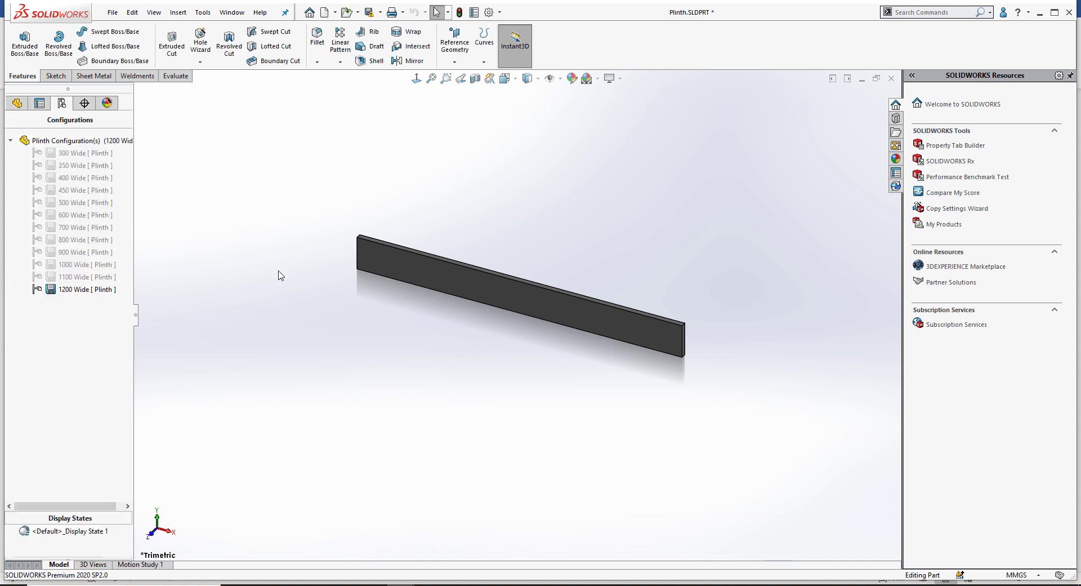
{"action": "key", "text": "ctrl+Tab"}
- Show the bill of materials and inspect the separate Plinth rows of quantity 2400 and 900
{"action": "left_click", "coordinate": [85, 181]}
{"action": "right_click", "coordinate": [84, 181]}
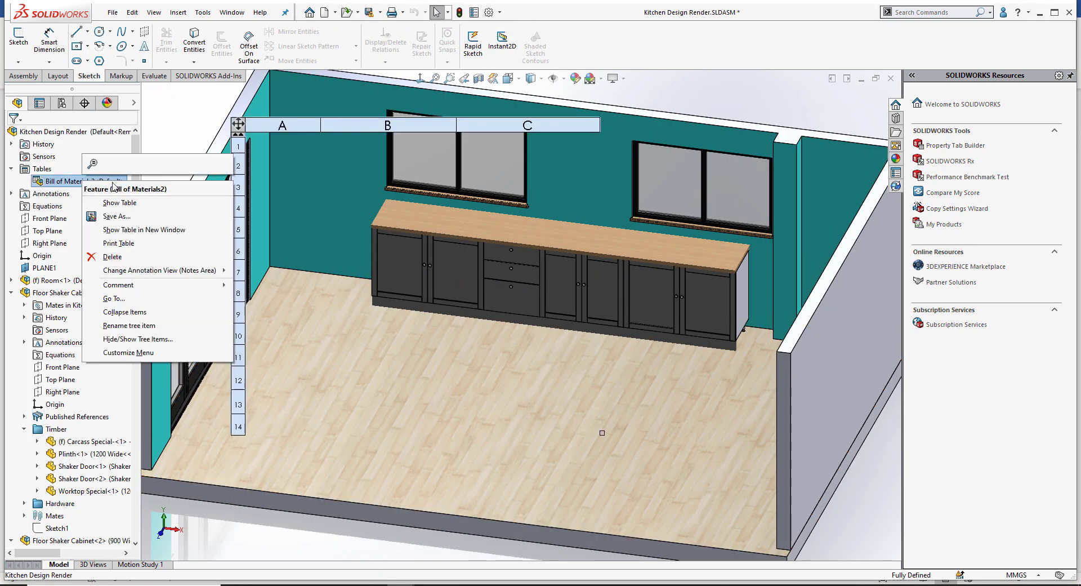
{"action": "left_click", "coordinate": [240, 187]}
{"action": "left_click", "coordinate": [240, 187]}
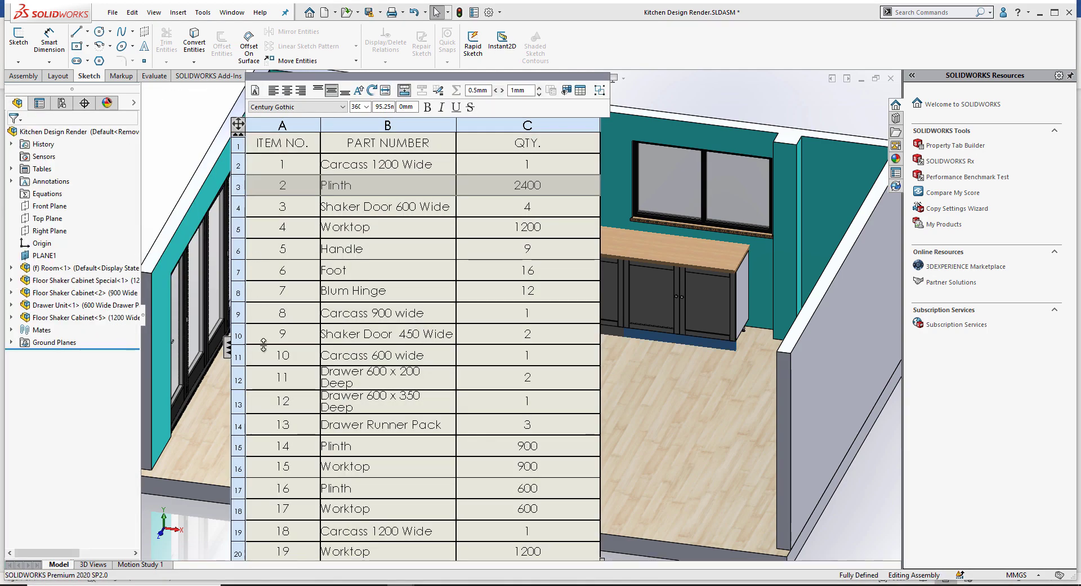
{"action": "left_click", "coordinate": [233, 449]}
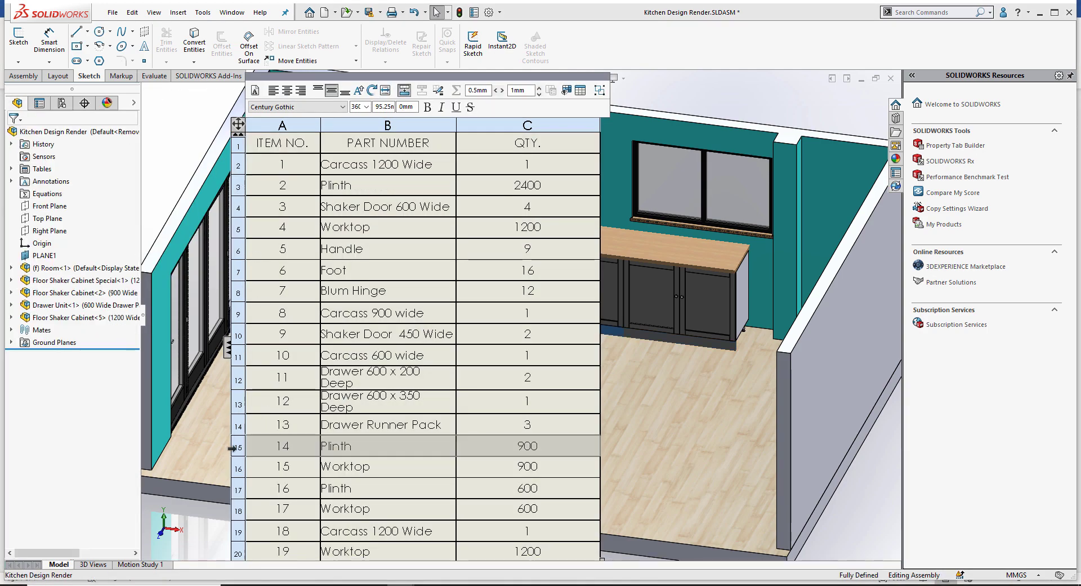
- Group same-named configurations as one item so Plinth totals 3900
{"action": "left_click", "coordinate": [238, 135]}
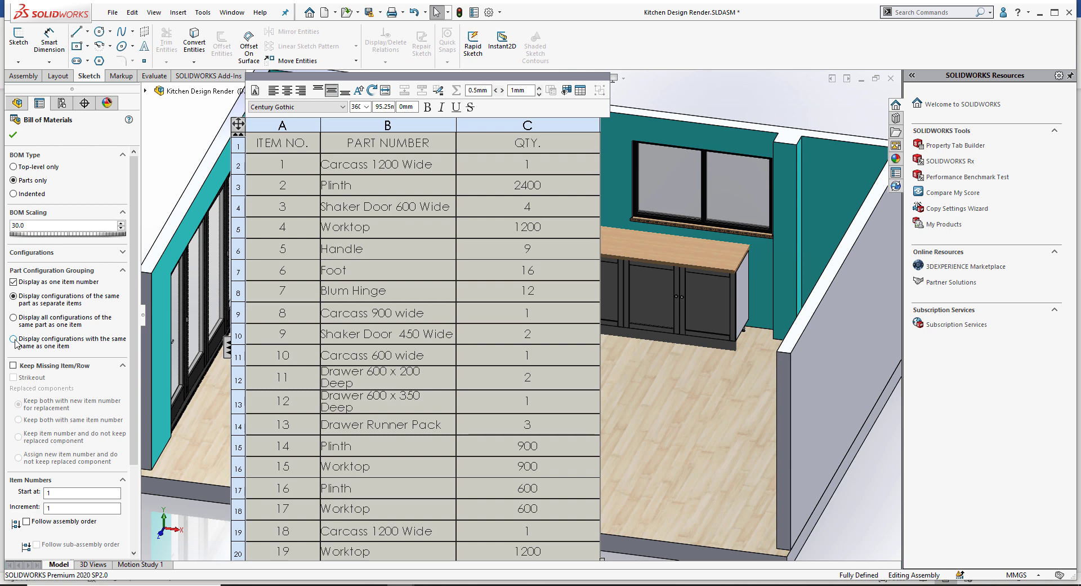
{"action": "left_click", "coordinate": [14, 339]}
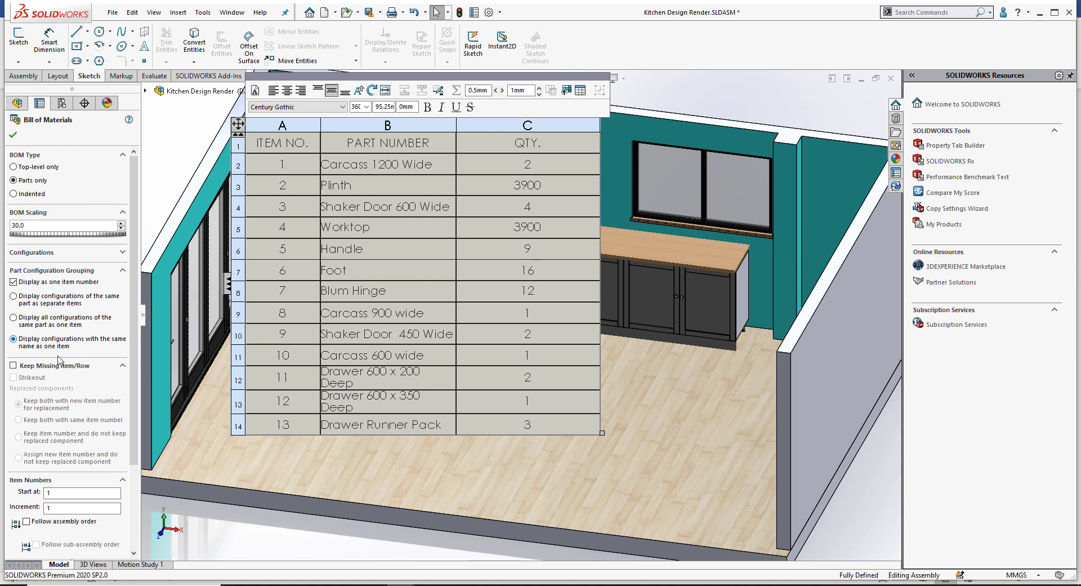
{"action": "left_click", "coordinate": [14, 136]}
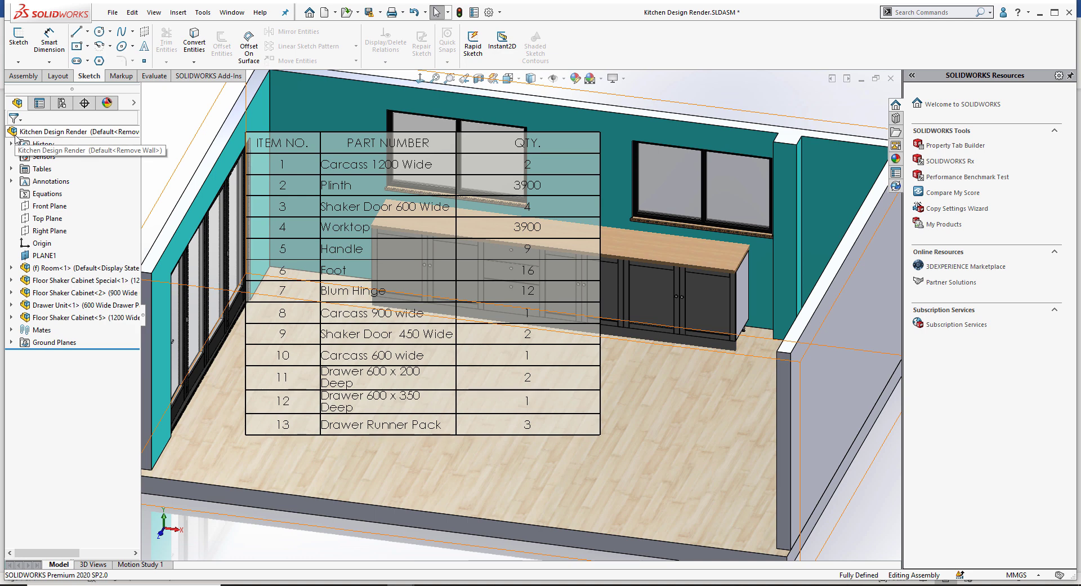